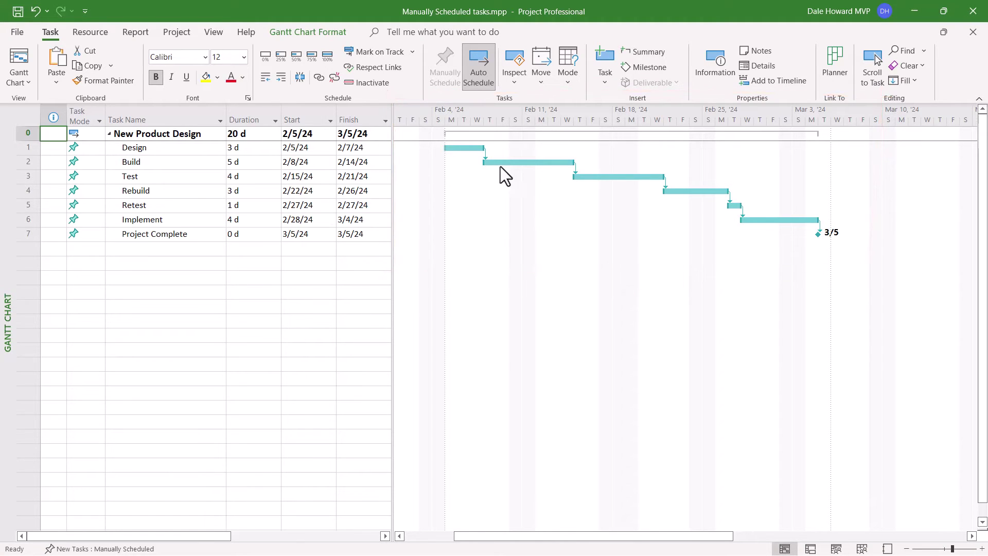
Change Design's duration to 6 days, leaving the manually scheduled Build task on its original dates.
left_click(265, 148)
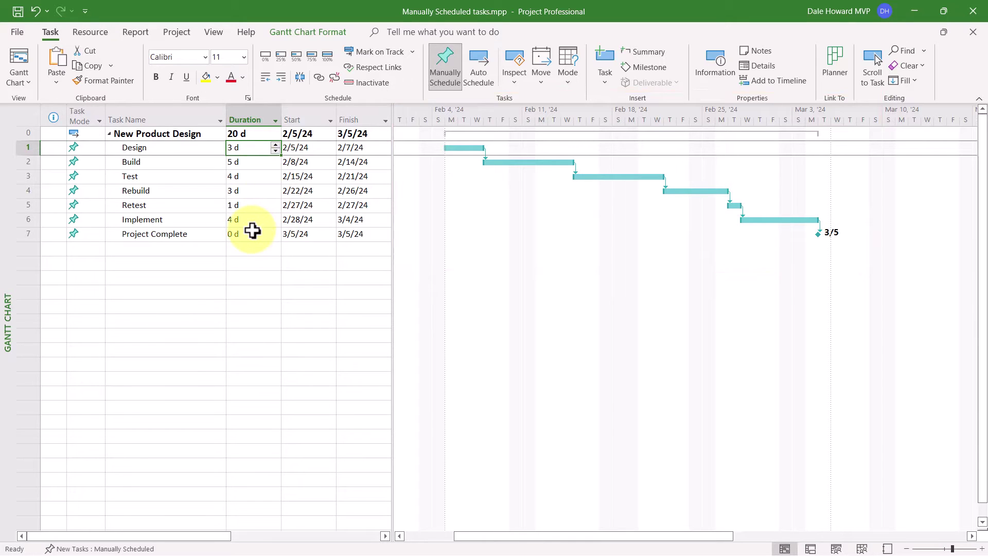
left_click(276, 145)
left_click(276, 145)
left_click(276, 145)
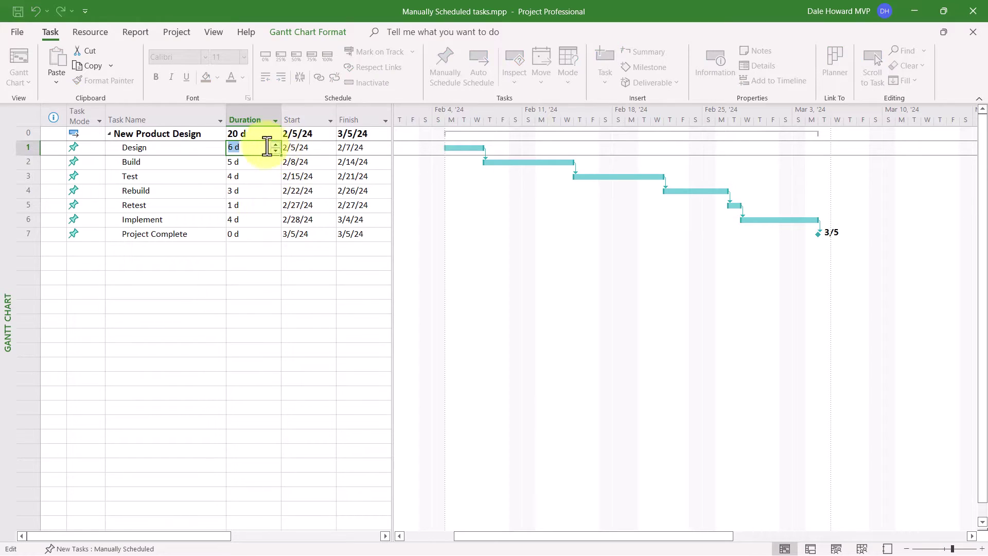
left_click(165, 163)
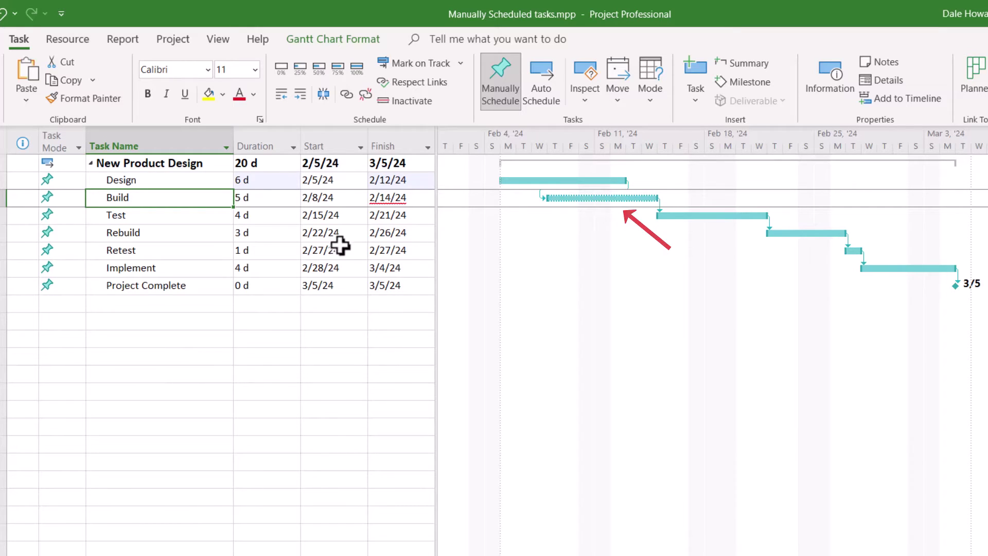
Try Respect Links on Build's conflicting finish, then undo back to Design's 3-day duration.
right_click(392, 199)
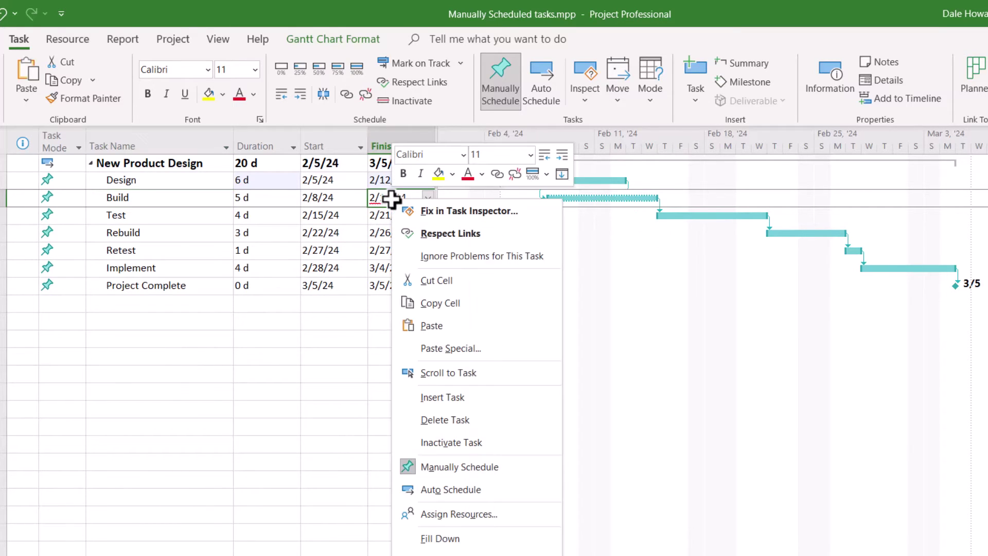
left_click(480, 233)
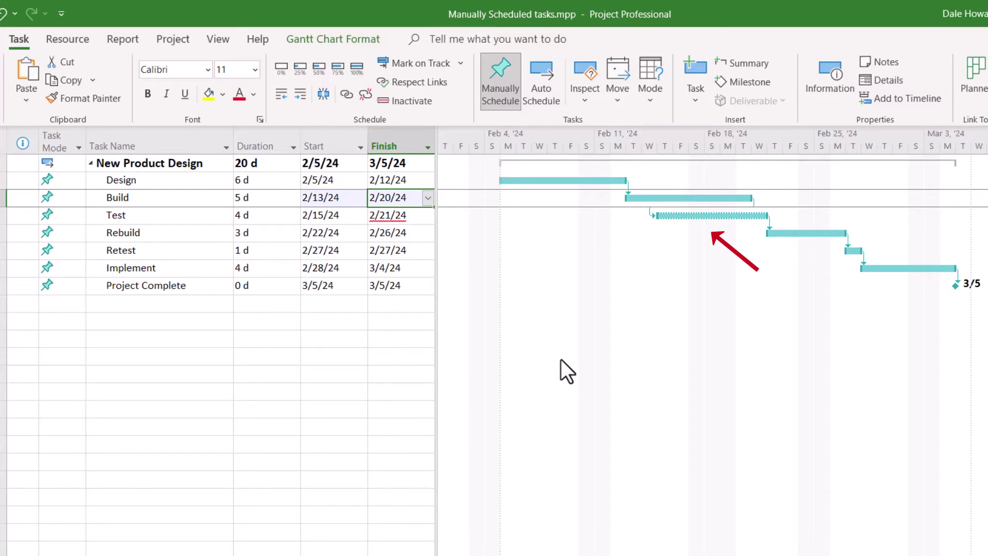
left_click(407, 215)
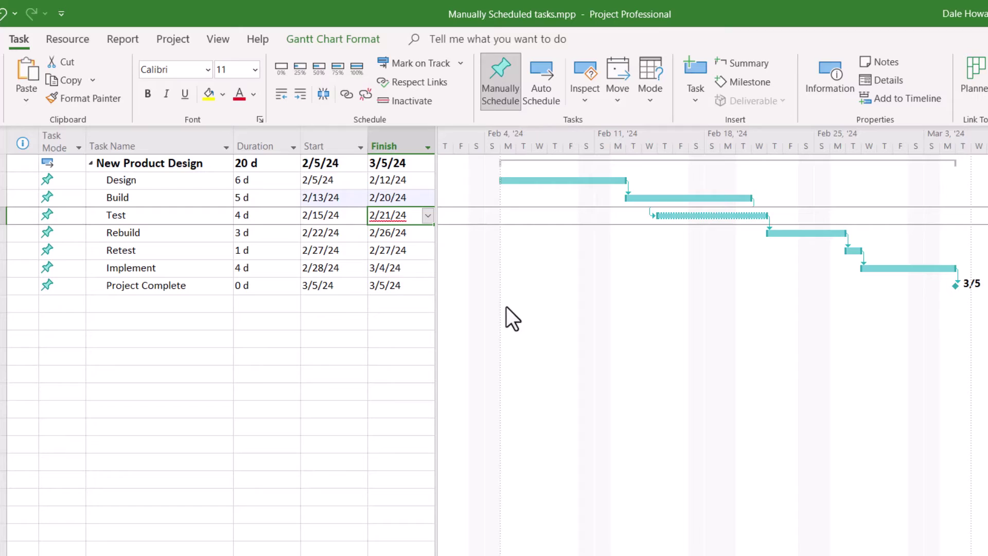
key("ctrl+z")
key("ctrl+z")
key("ctrl+z")
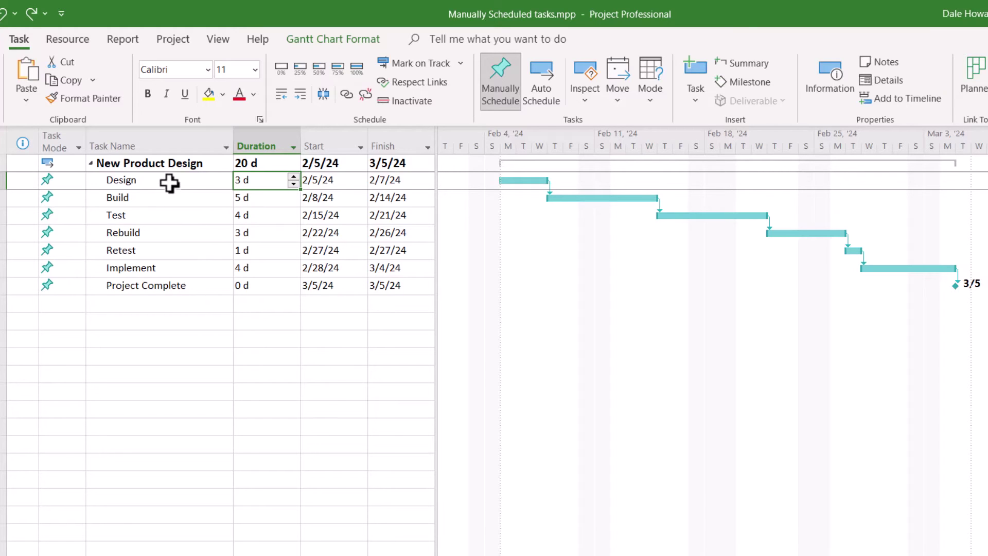
Switch all tasks from Design through Project Complete to Auto Scheduled.
left_click_drag(170, 183, 162, 284)
left_click(470, 266)
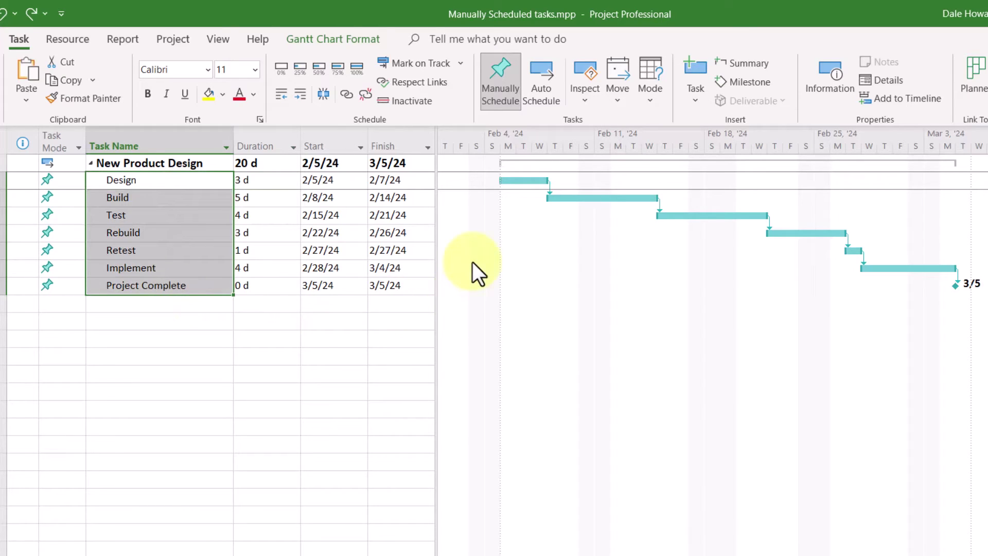
left_click(543, 72)
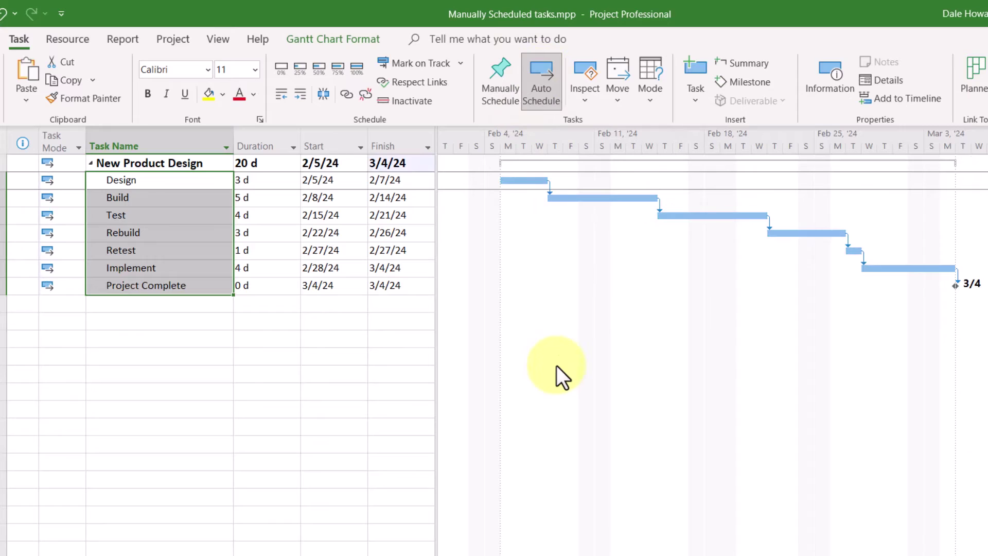
Set Design's duration to 6 days so the later tasks shift automatically.
left_click(272, 183)
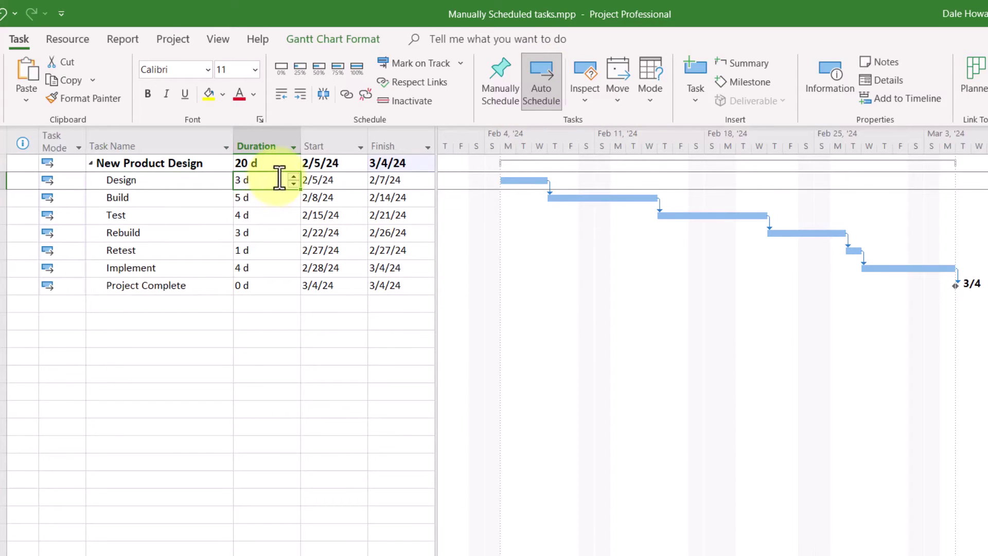
left_click(298, 176)
left_click(298, 176)
left_click(298, 176)
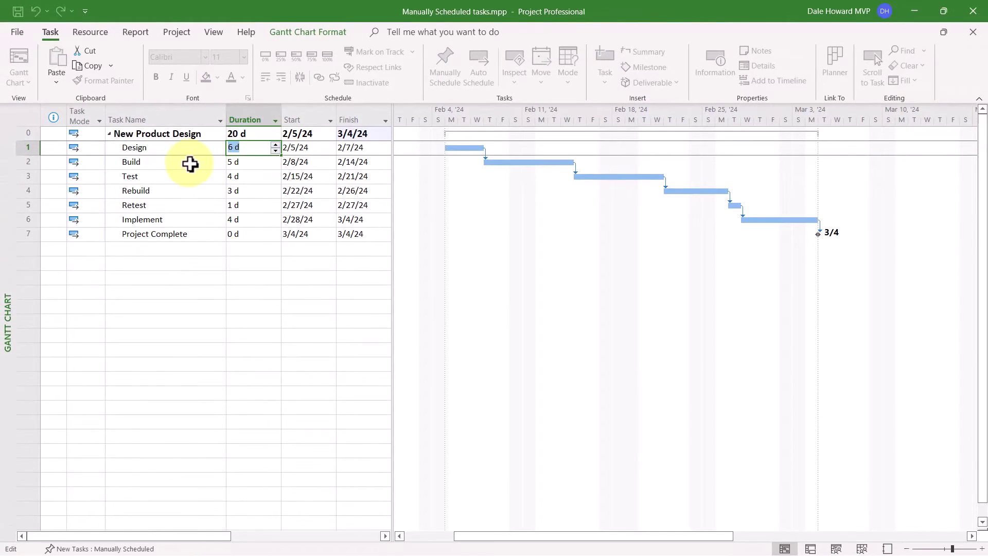
left_click(191, 164)
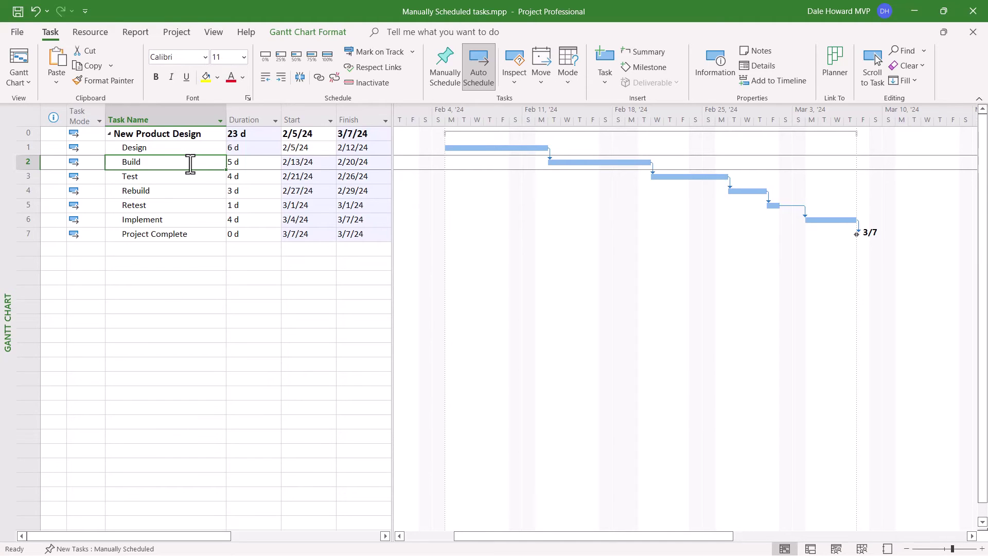
In Project Options > Schedule, set New tasks created to Auto Scheduled for this project.
left_click(12, 33)
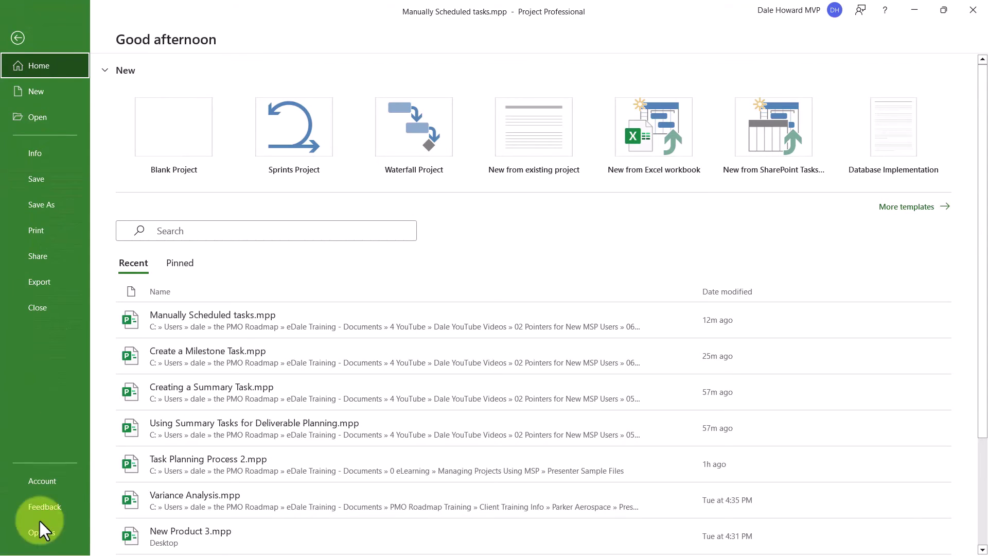
left_click(43, 537)
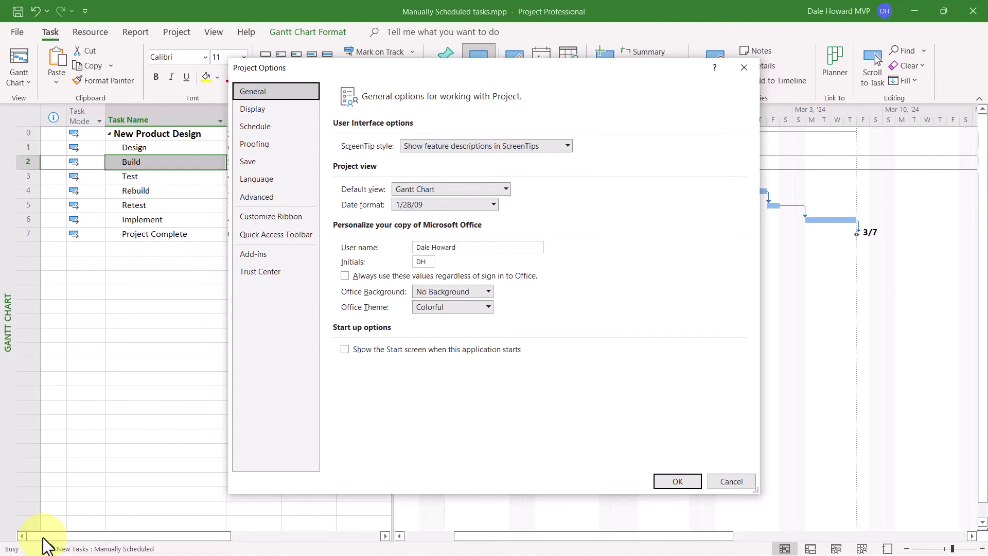
left_click(257, 129)
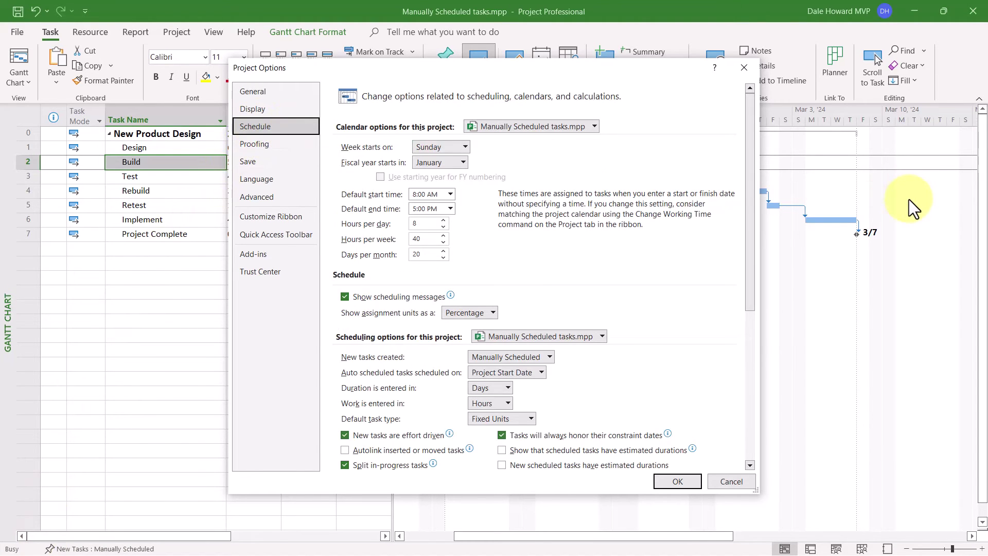
left_click_drag(753, 175, 752, 260)
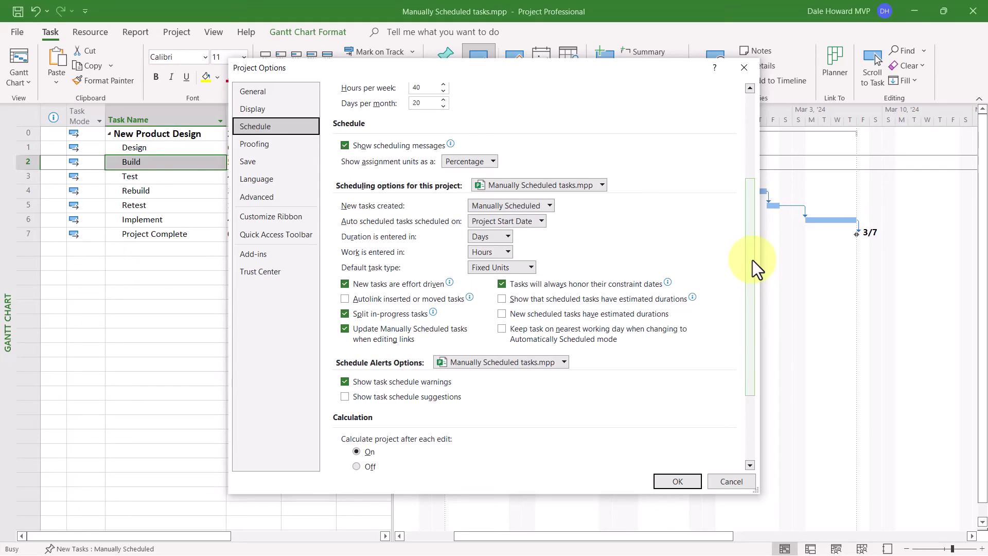
left_click_drag(752, 261, 753, 261)
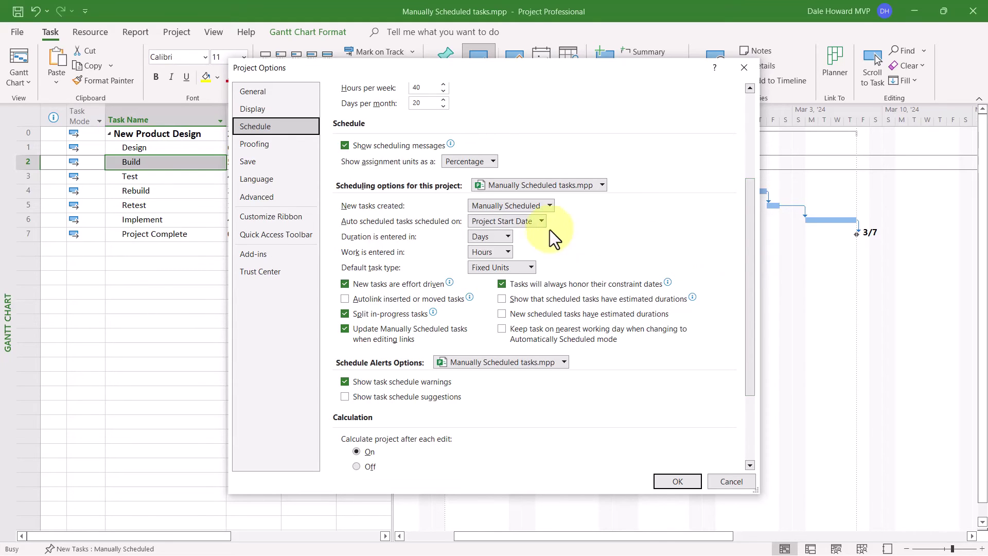
left_click(549, 203)
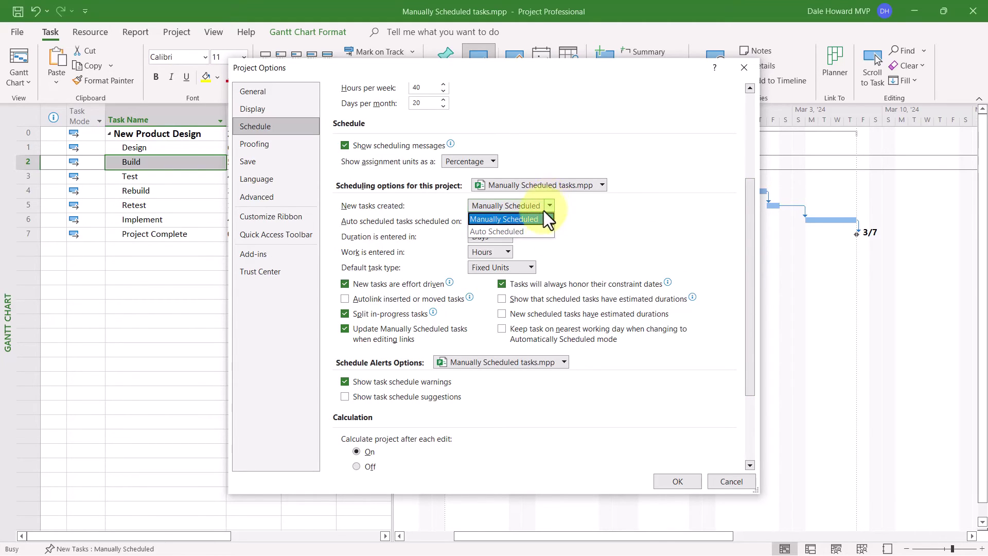
left_click(532, 231)
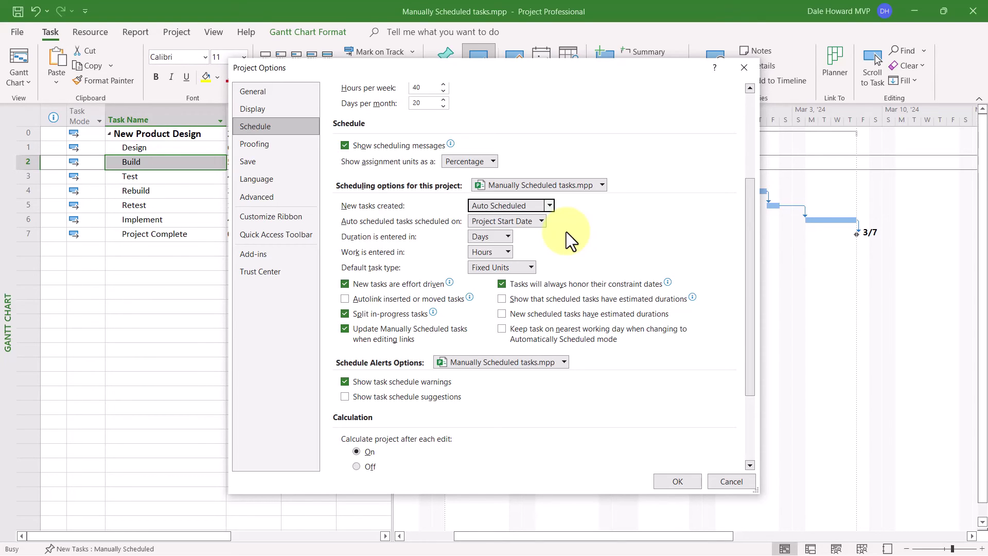
Set New tasks created to Auto Scheduled for All New Projects and confirm Options with OK.
left_click(602, 186)
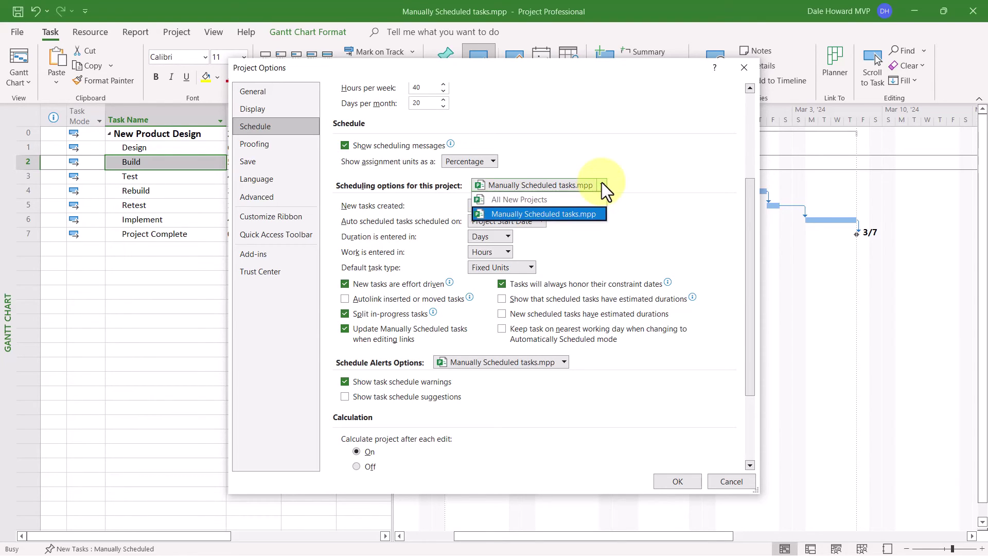
left_click(581, 200)
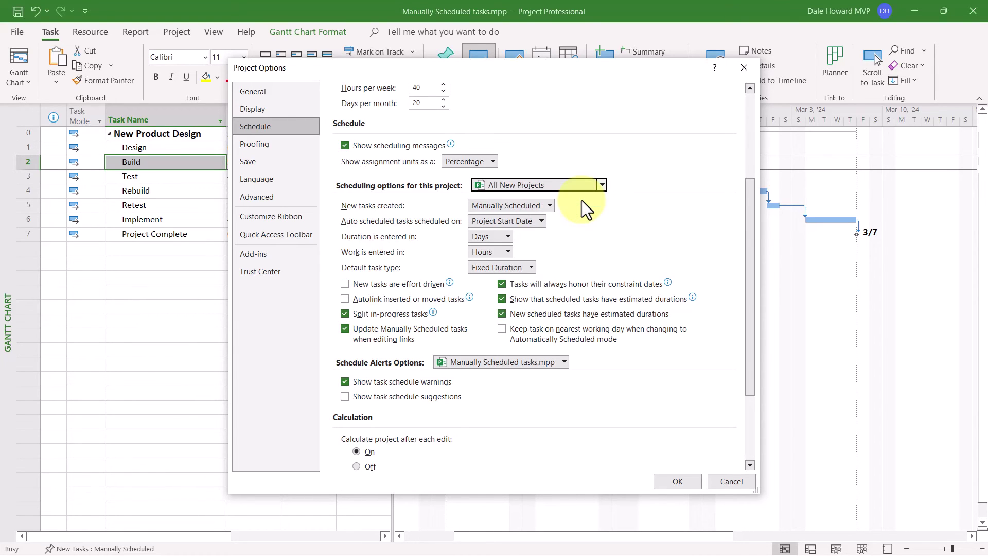
left_click(548, 206)
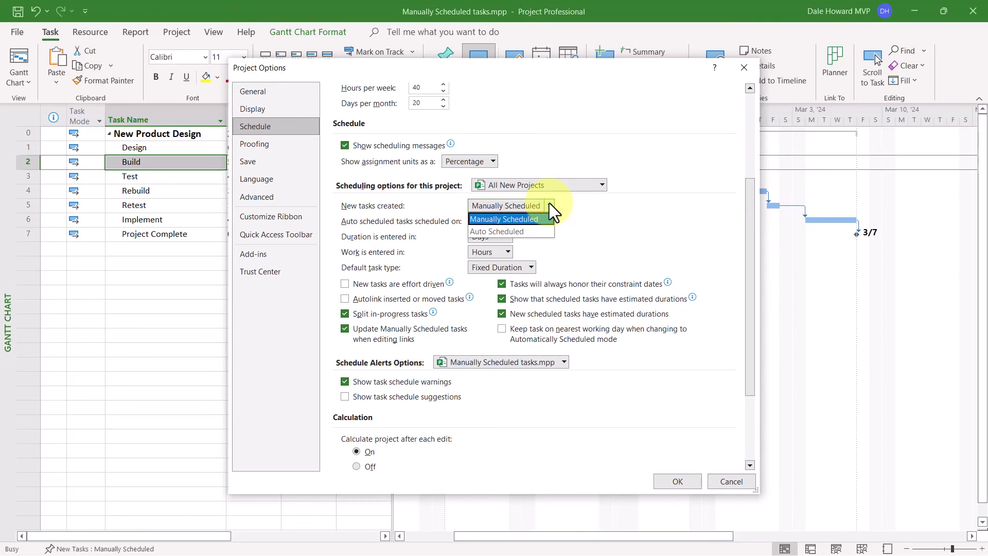
left_click(529, 232)
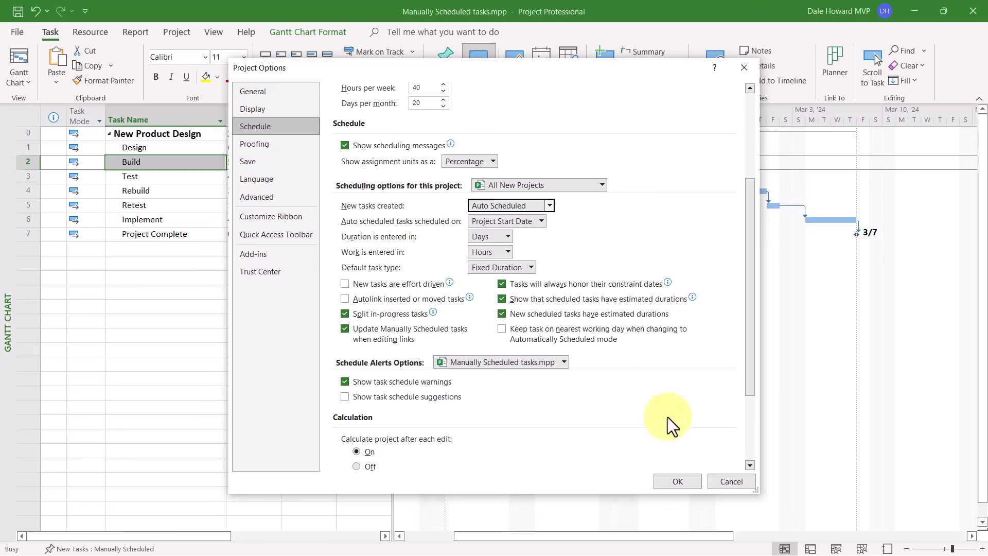
left_click(677, 482)
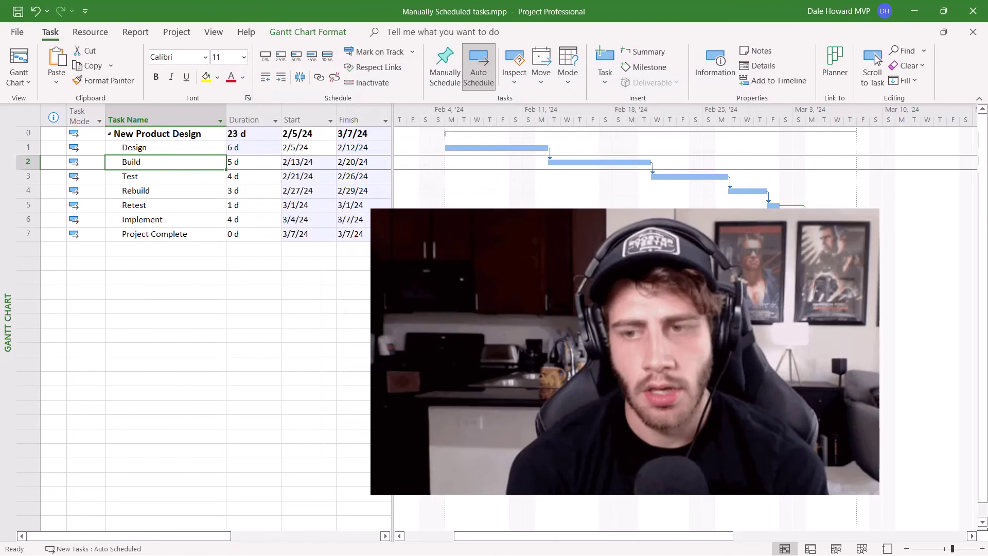